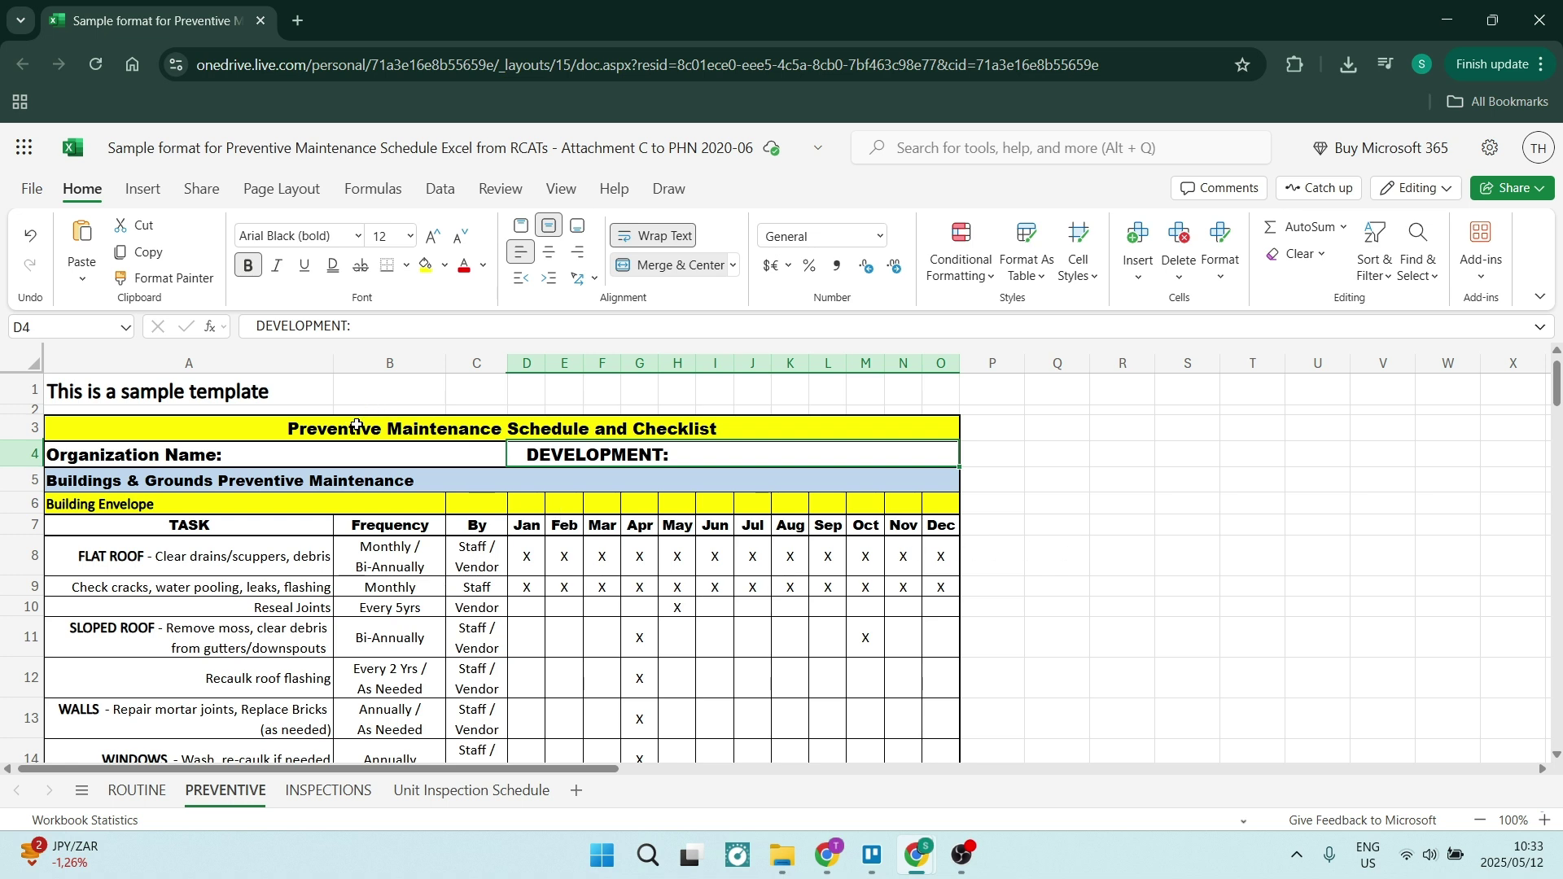
pyautogui.click(171, 394)
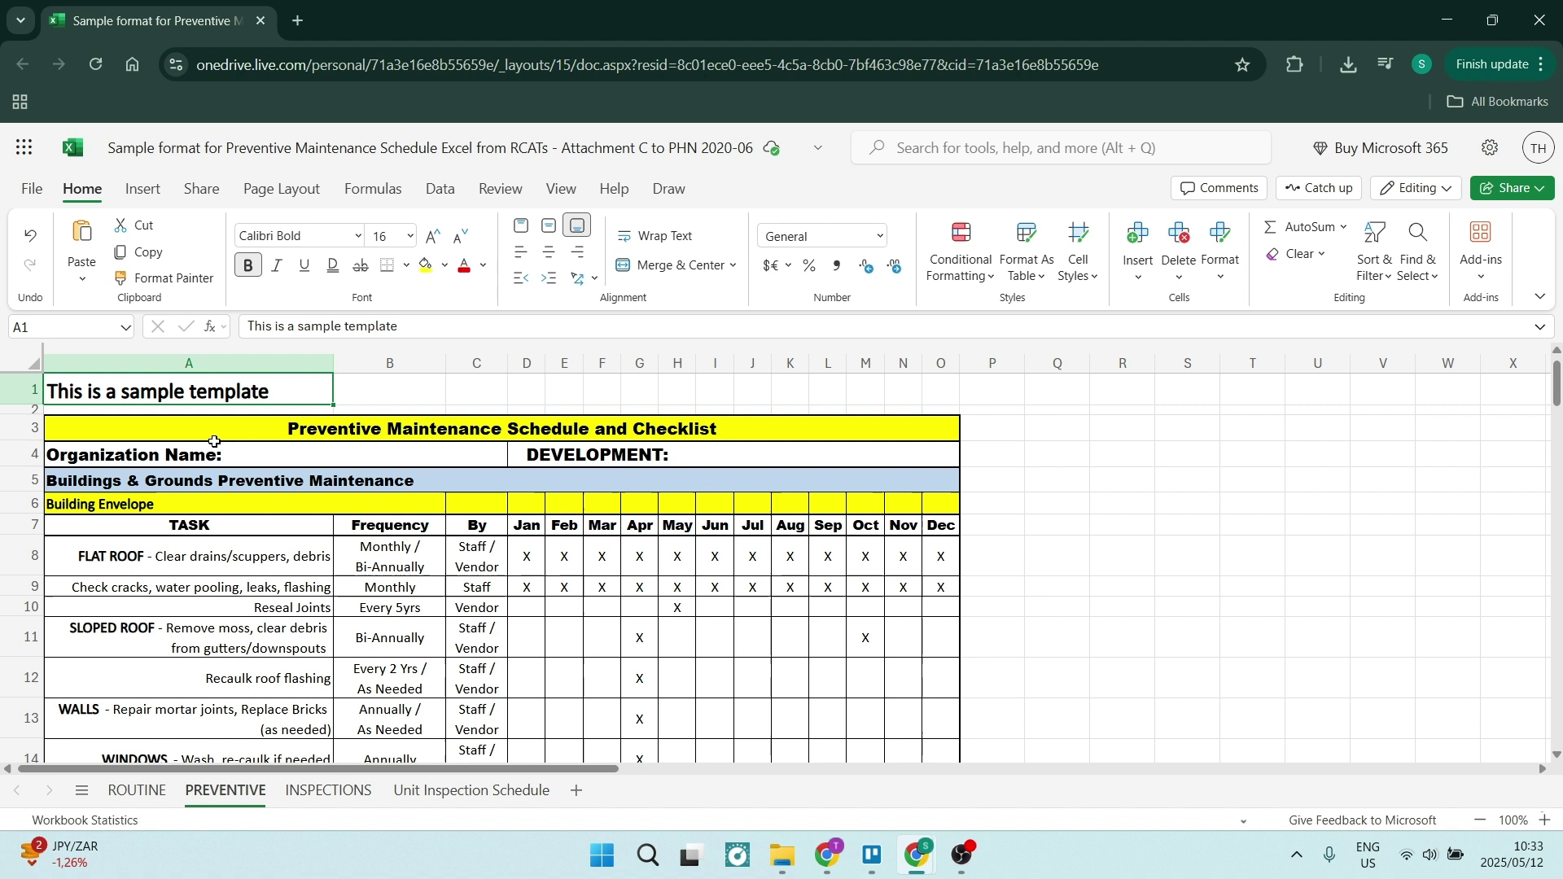
pyautogui.click(232, 531)
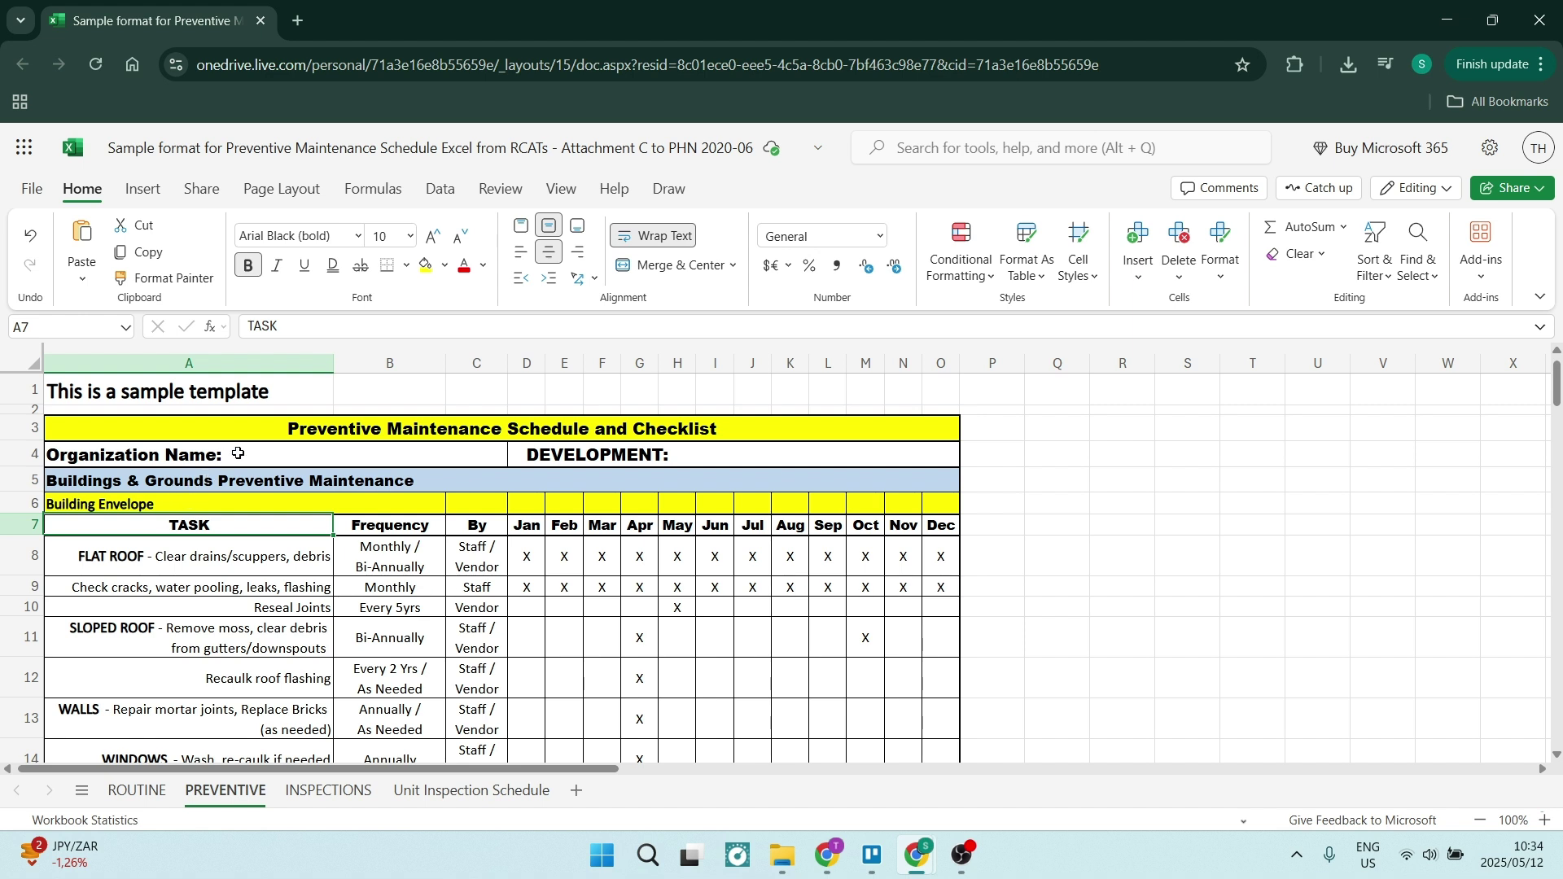
pyautogui.click(315, 479)
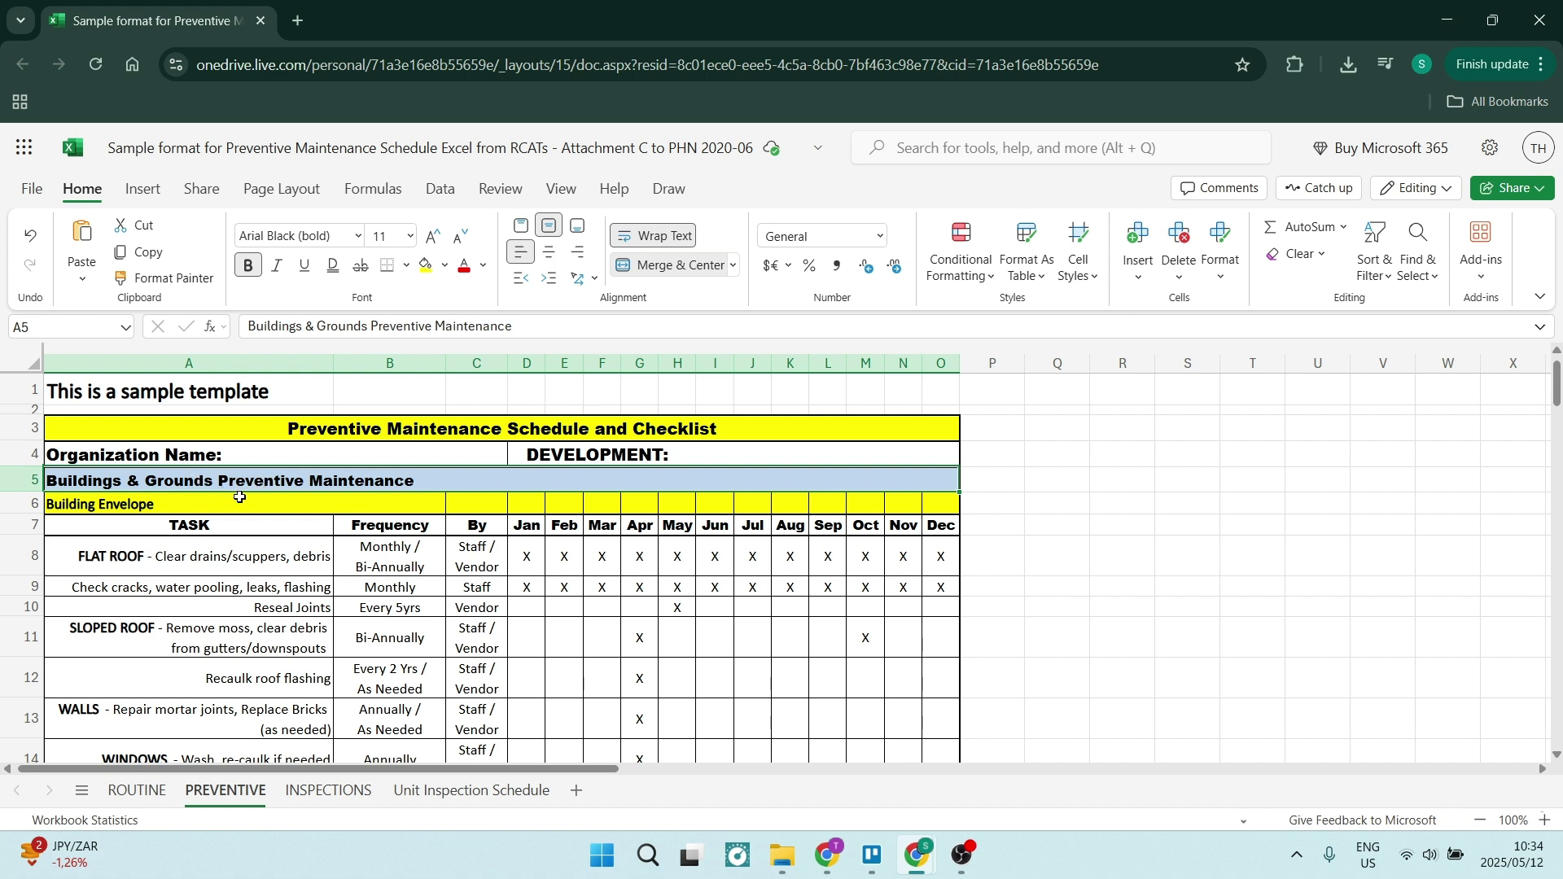
pyautogui.click(242, 525)
pyautogui.scroll(-2, 242, 525)
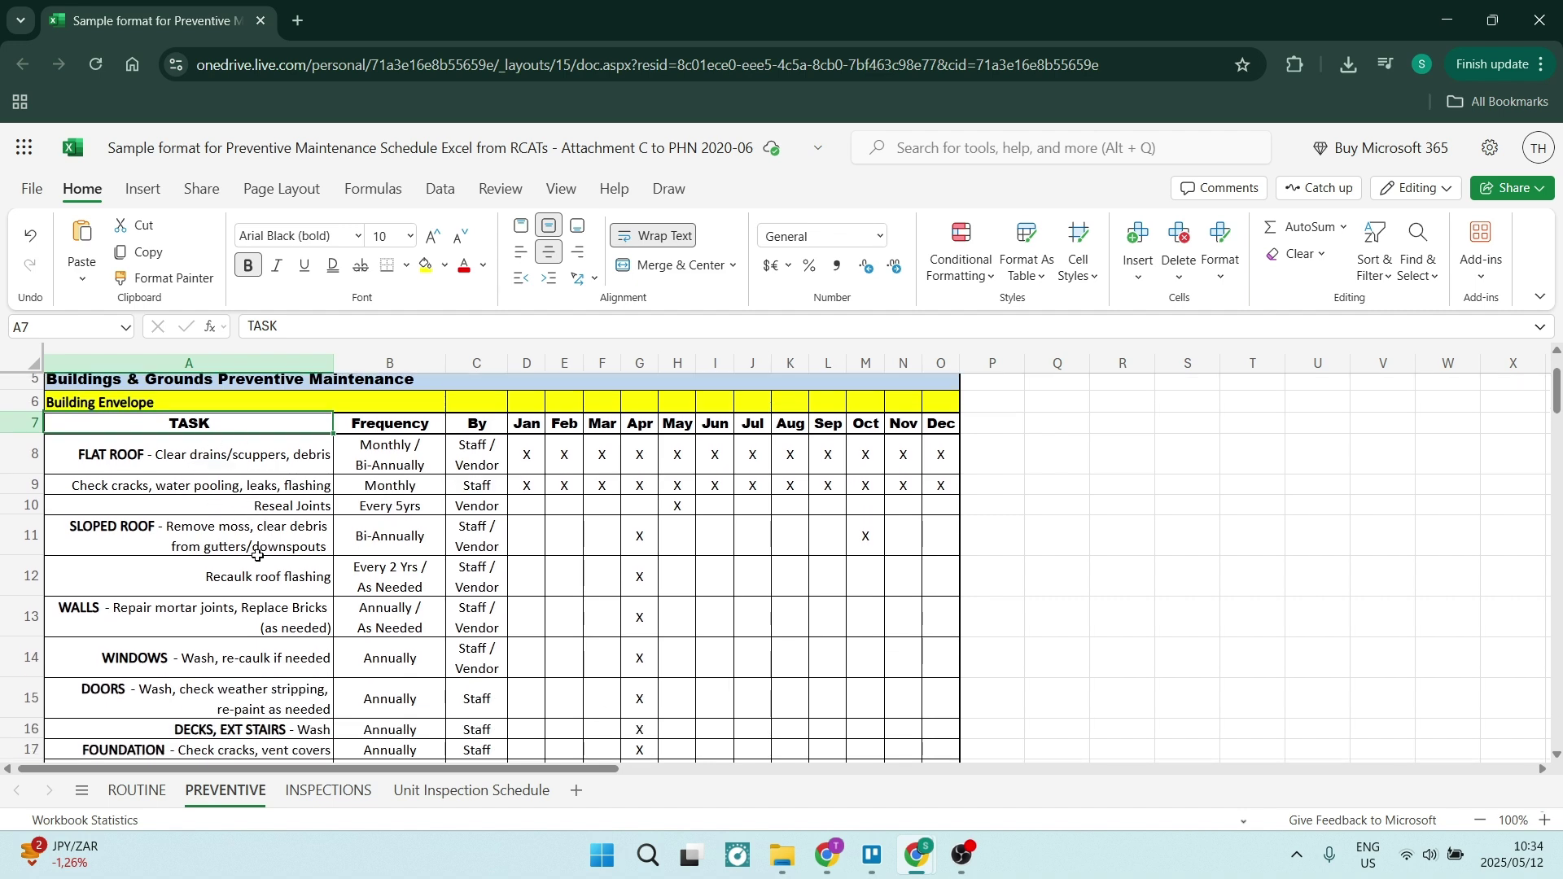
pyautogui.scroll(-2, 258, 557)
pyautogui.scroll(5, 258, 575)
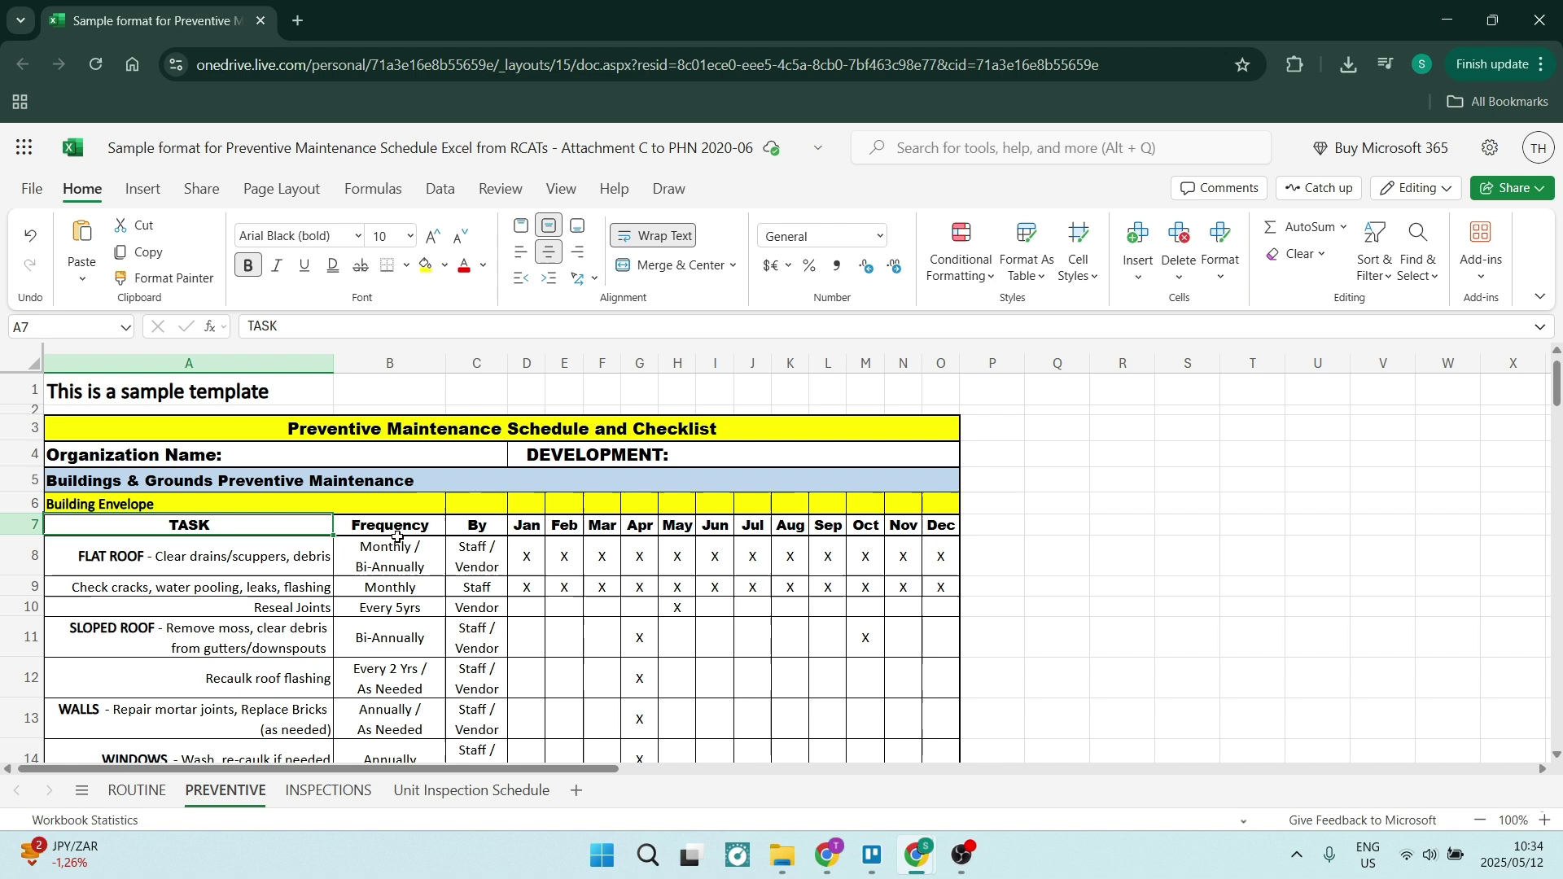
pyautogui.click(398, 533)
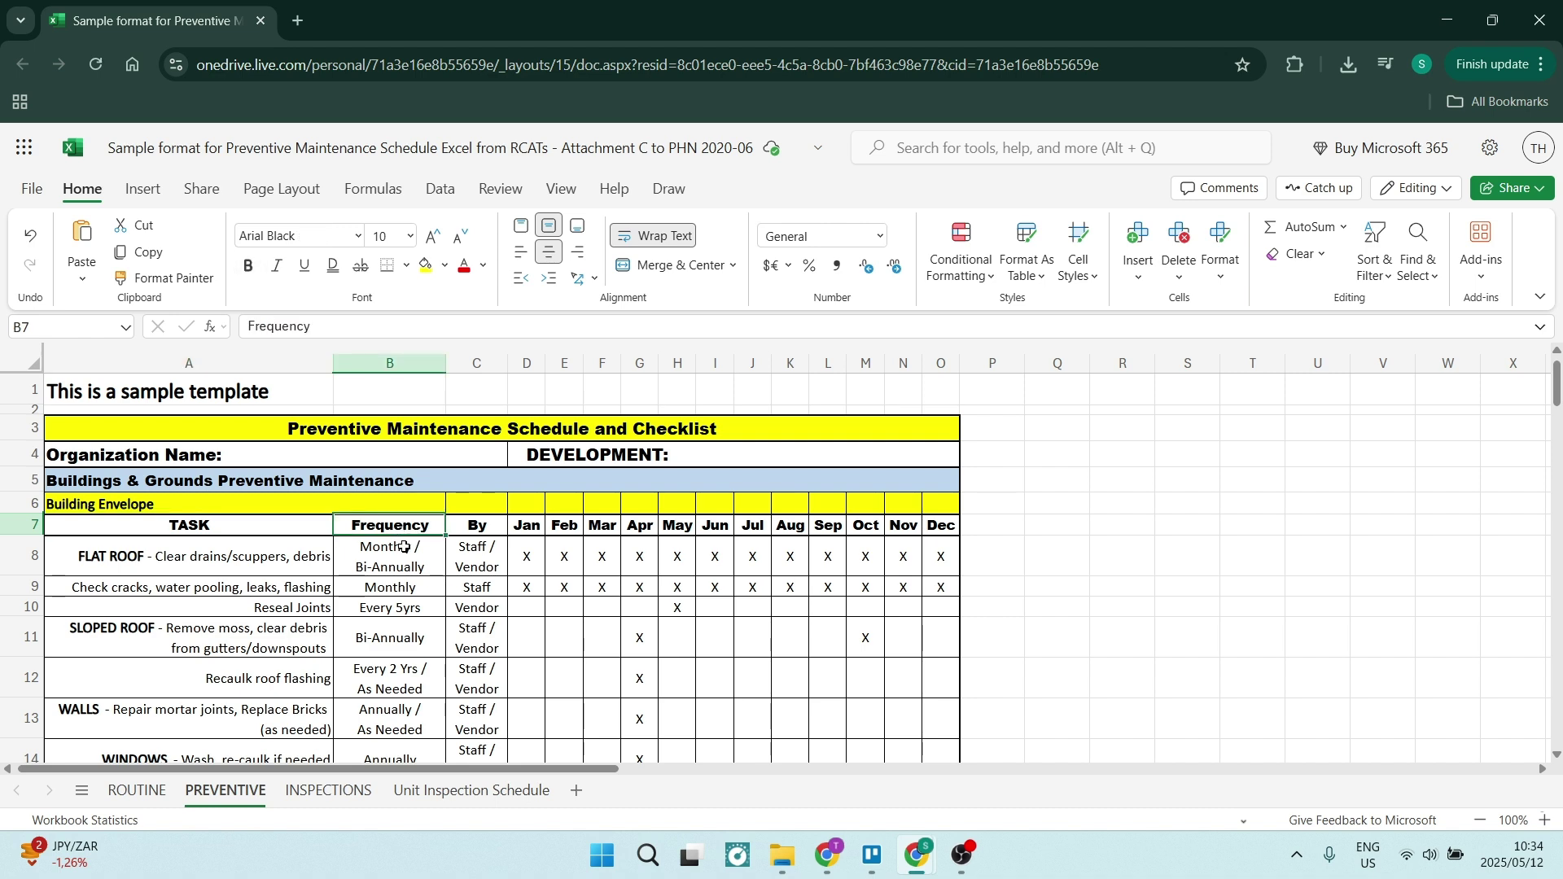
pyautogui.scroll(-4, 405, 574)
pyautogui.scroll(-3, 392, 599)
pyautogui.scroll(8, 373, 621)
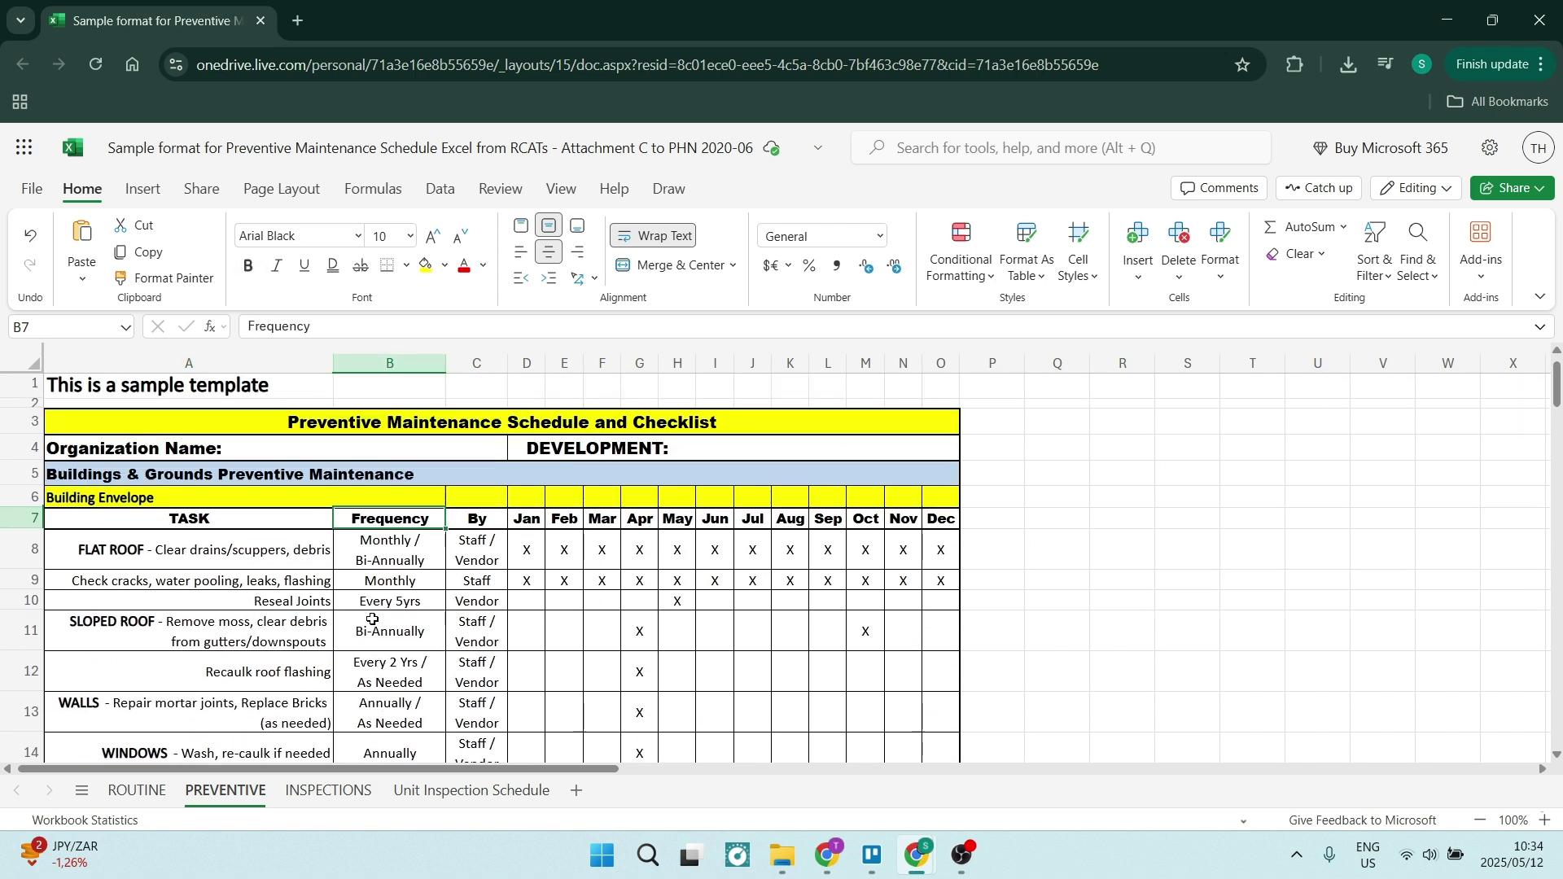
pyautogui.click(477, 526)
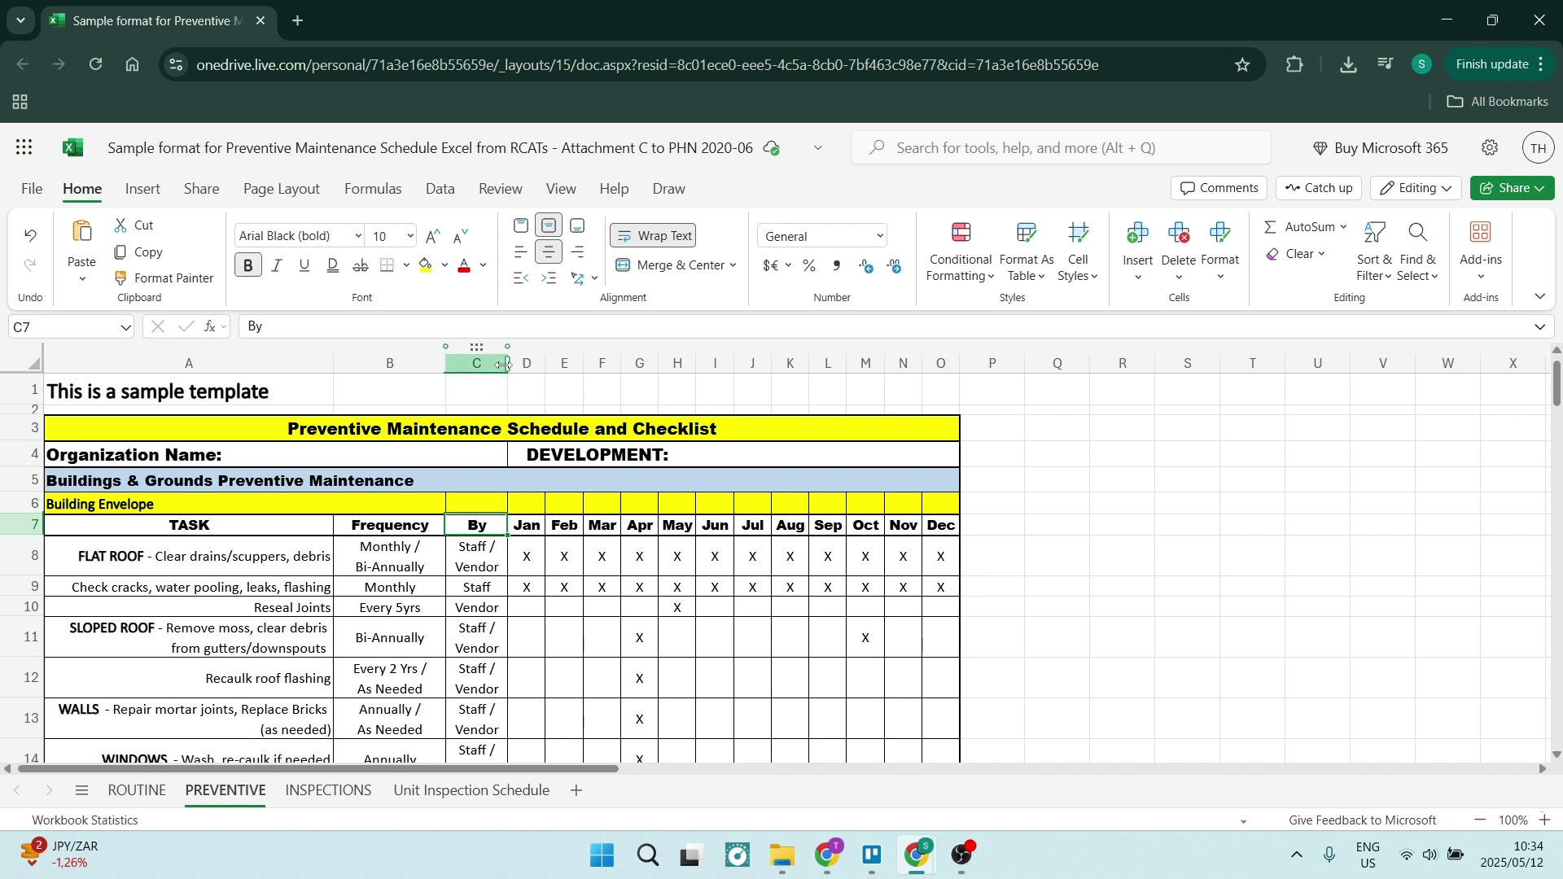
pyautogui.click(476, 558)
pyautogui.scroll(-1, 483, 566)
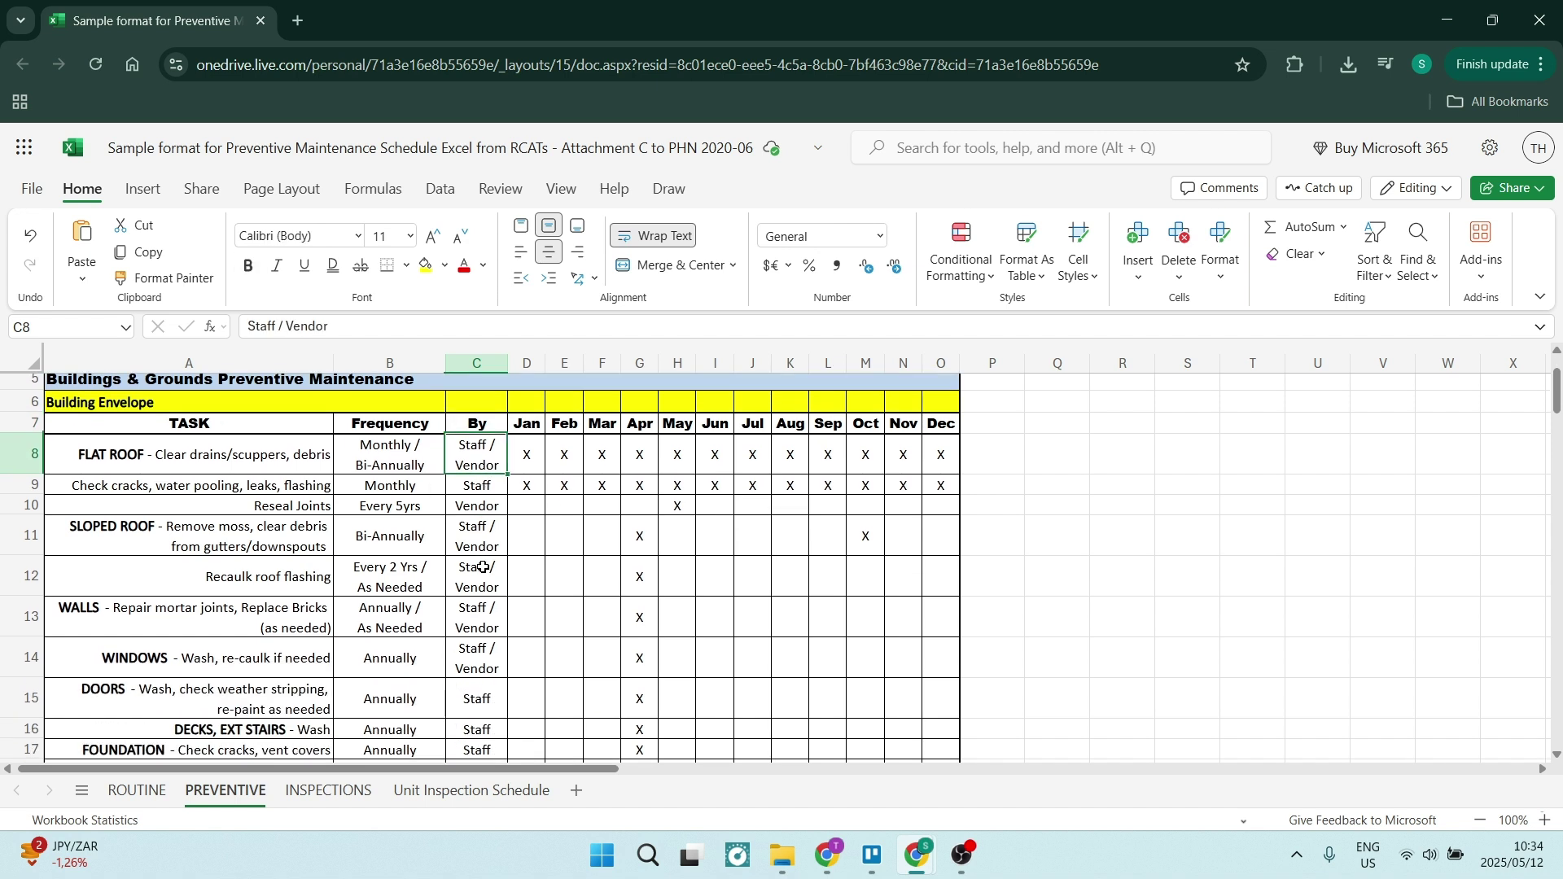
pyautogui.scroll(-1, 483, 566)
pyautogui.scroll(3, 483, 567)
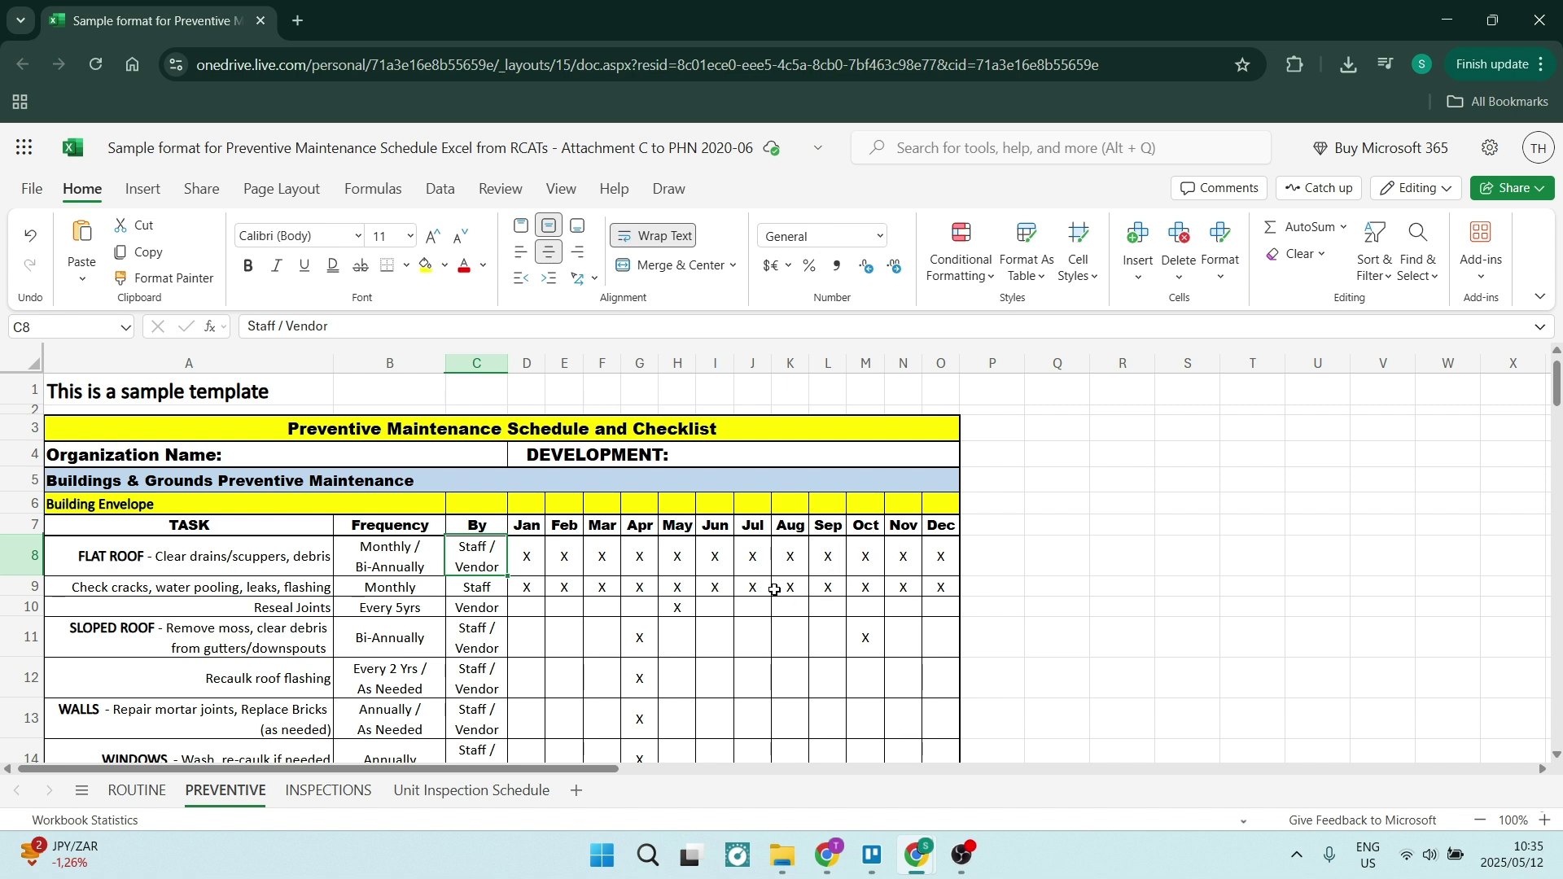
pyautogui.scroll(-3, 769, 590)
pyautogui.scroll(-3, 611, 599)
pyautogui.scroll(-2, 589, 608)
pyautogui.scroll(-3, 589, 608)
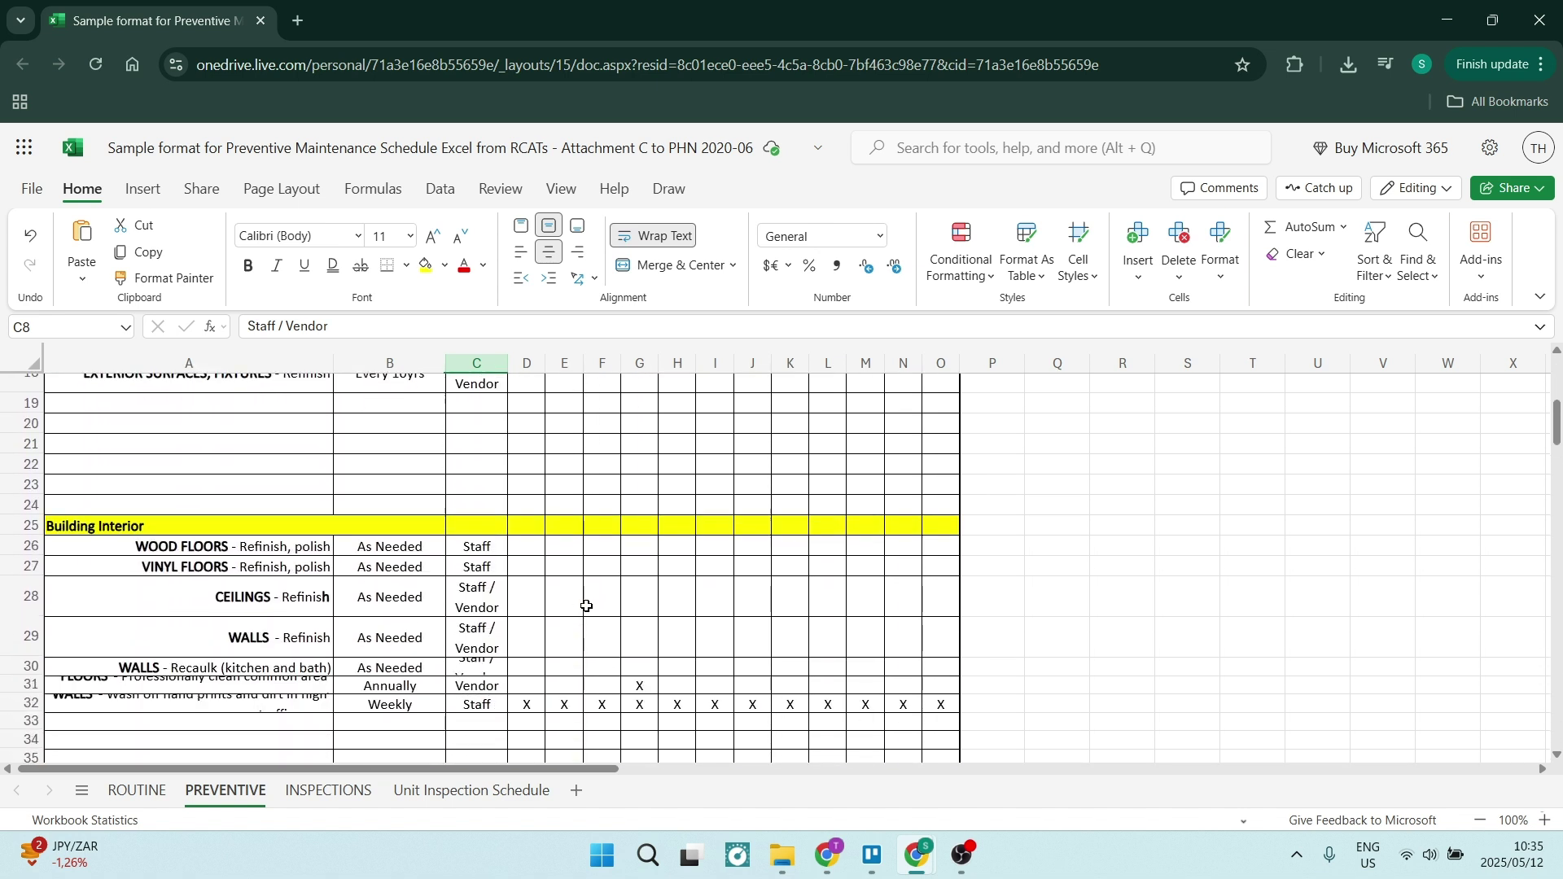
pyautogui.scroll(6, 293, 552)
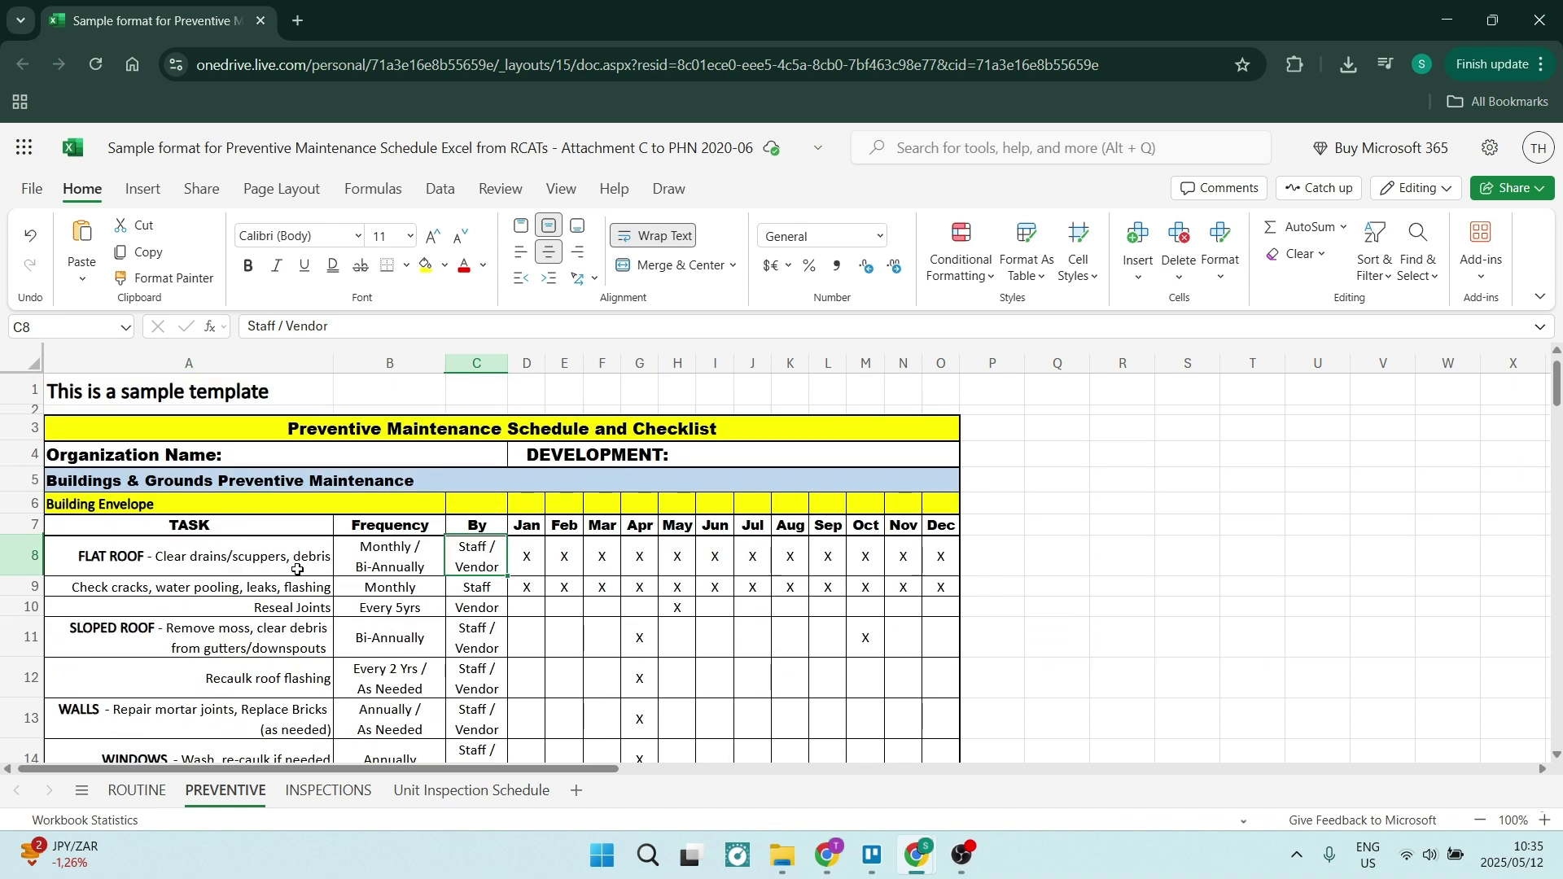
pyautogui.scroll(-6, 377, 609)
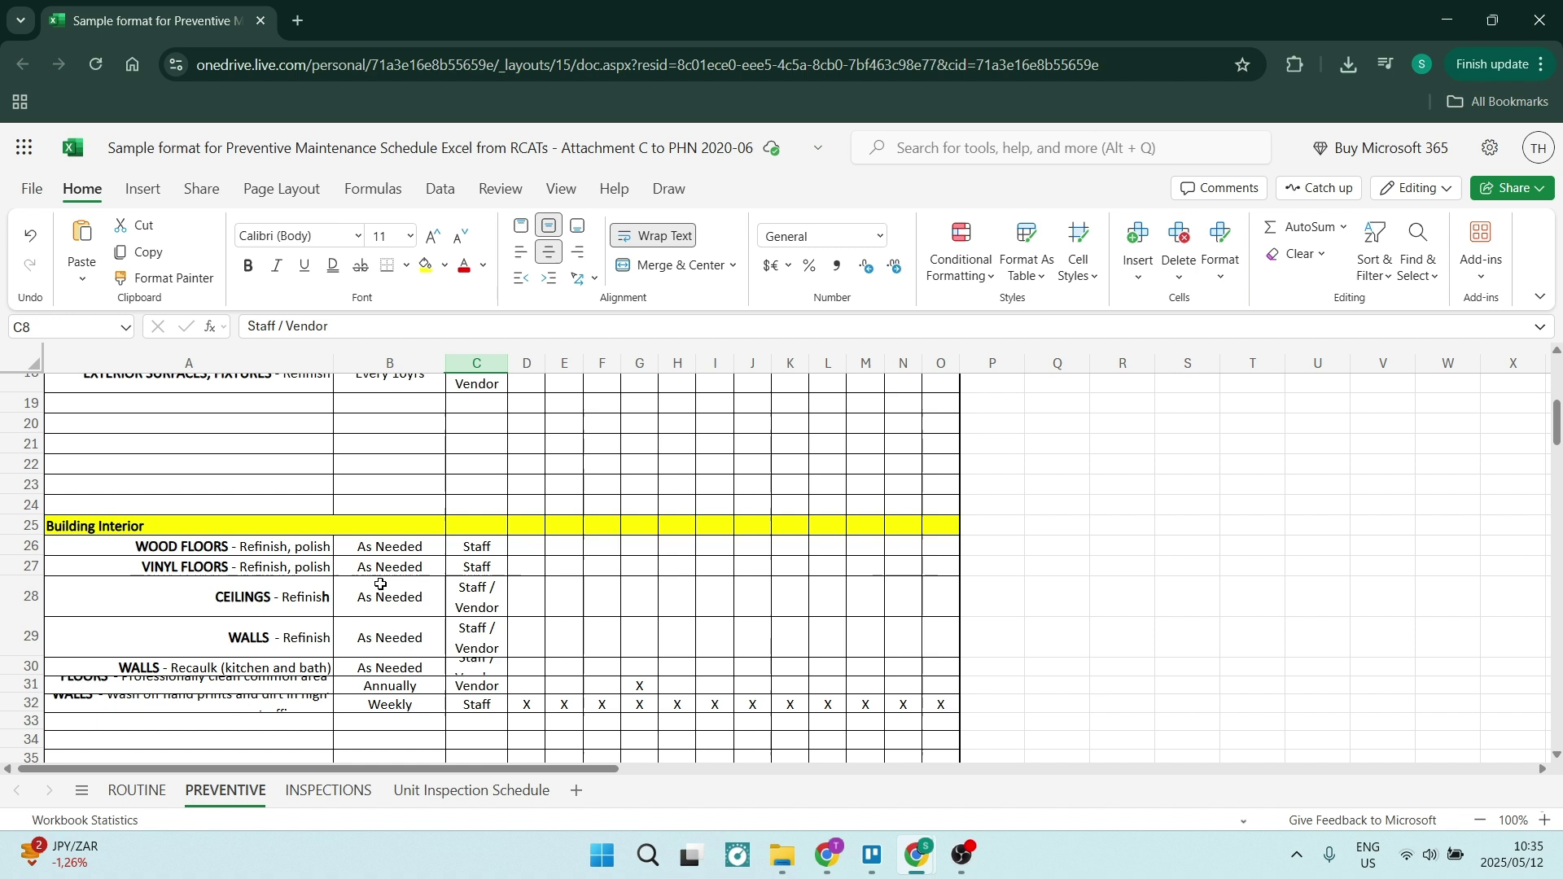
pyautogui.scroll(-4, 385, 590)
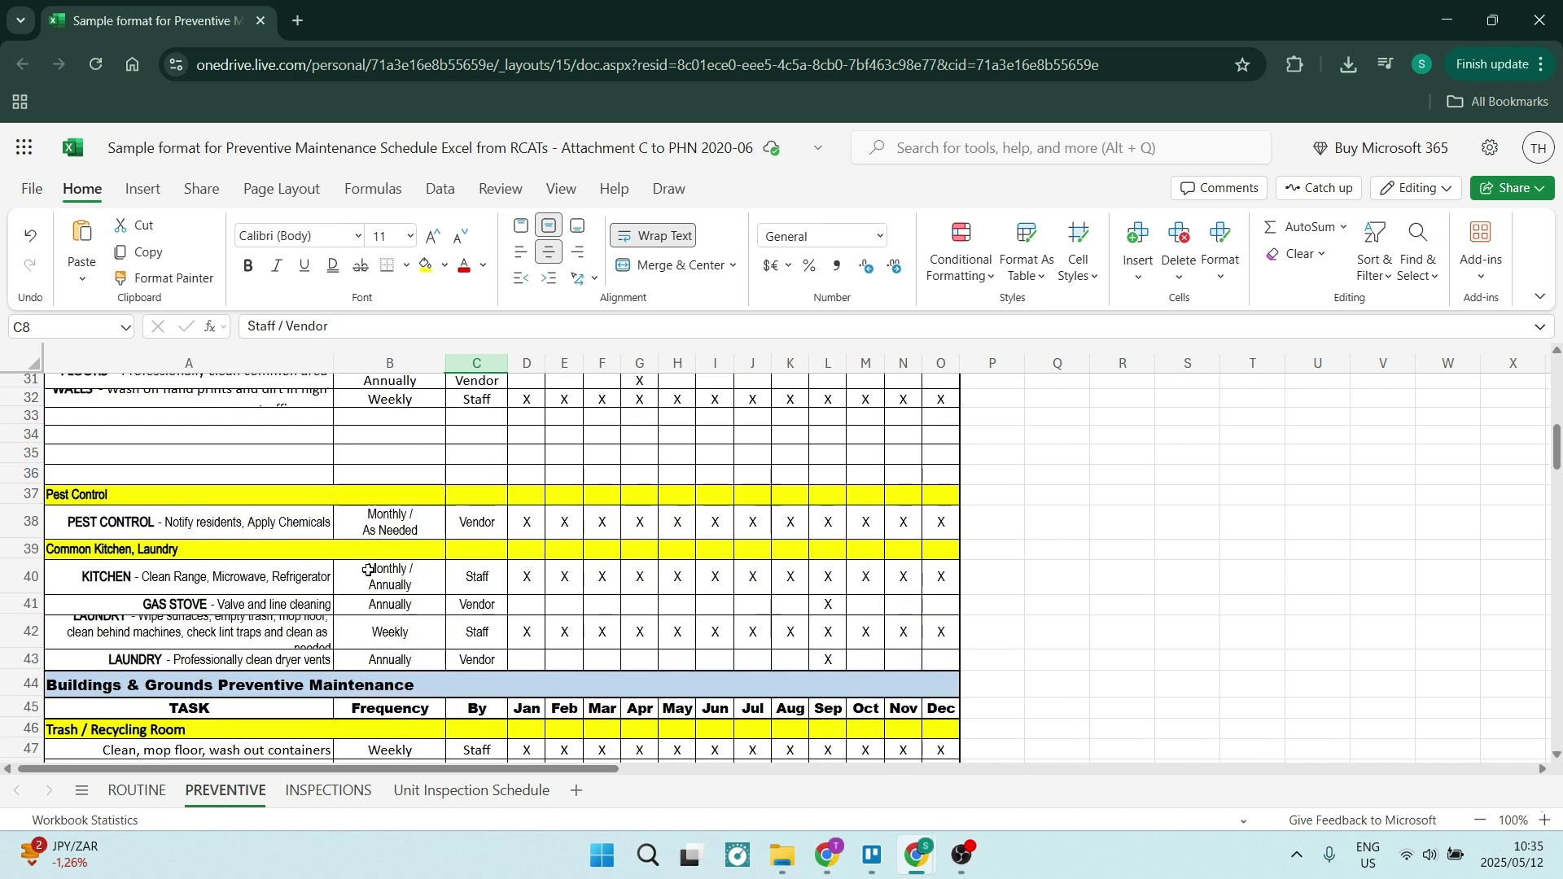
pyautogui.scroll(-3, 369, 570)
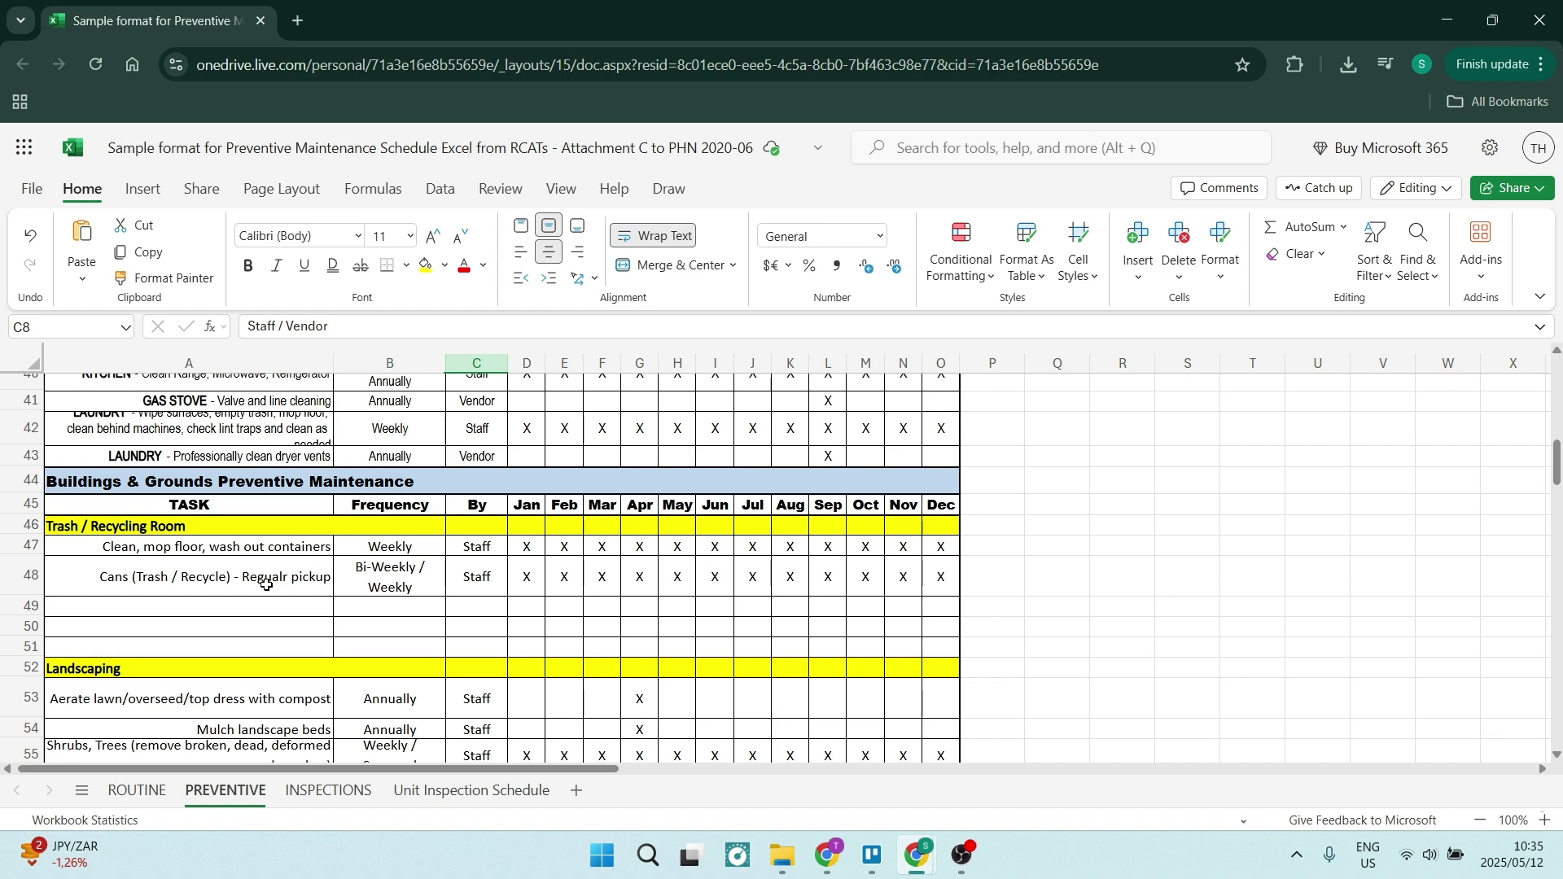
pyautogui.scroll(-3, 266, 584)
pyautogui.scroll(-3, 267, 585)
pyautogui.scroll(-2, 267, 584)
pyautogui.scroll(-1, 275, 581)
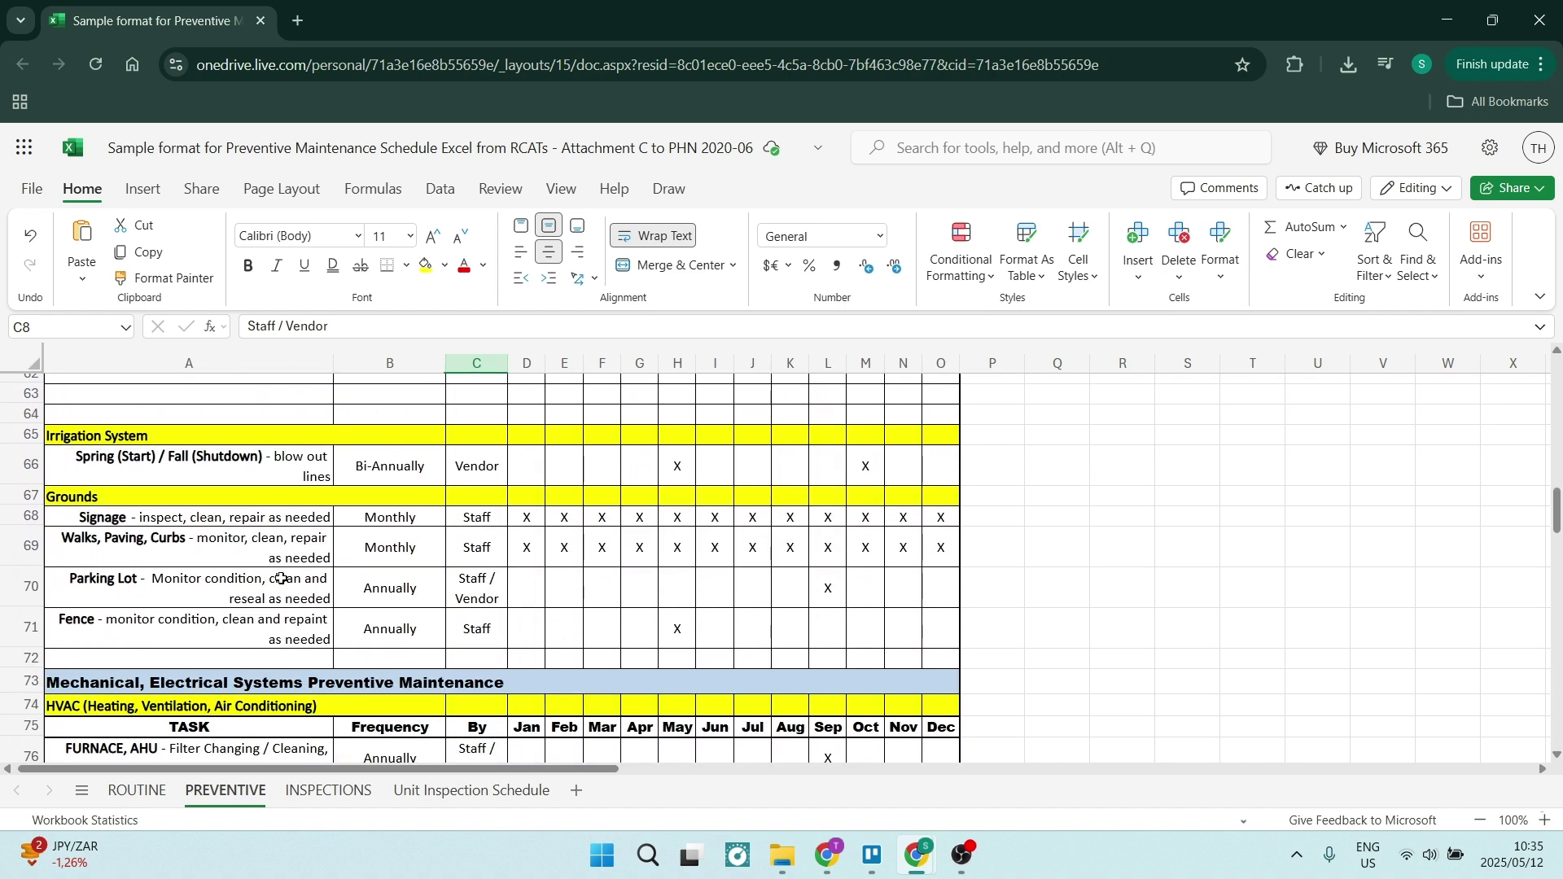
pyautogui.scroll(-3, 281, 579)
pyautogui.scroll(-3, 281, 579)
pyautogui.scroll(-3, 366, 584)
pyautogui.scroll(-2, 477, 588)
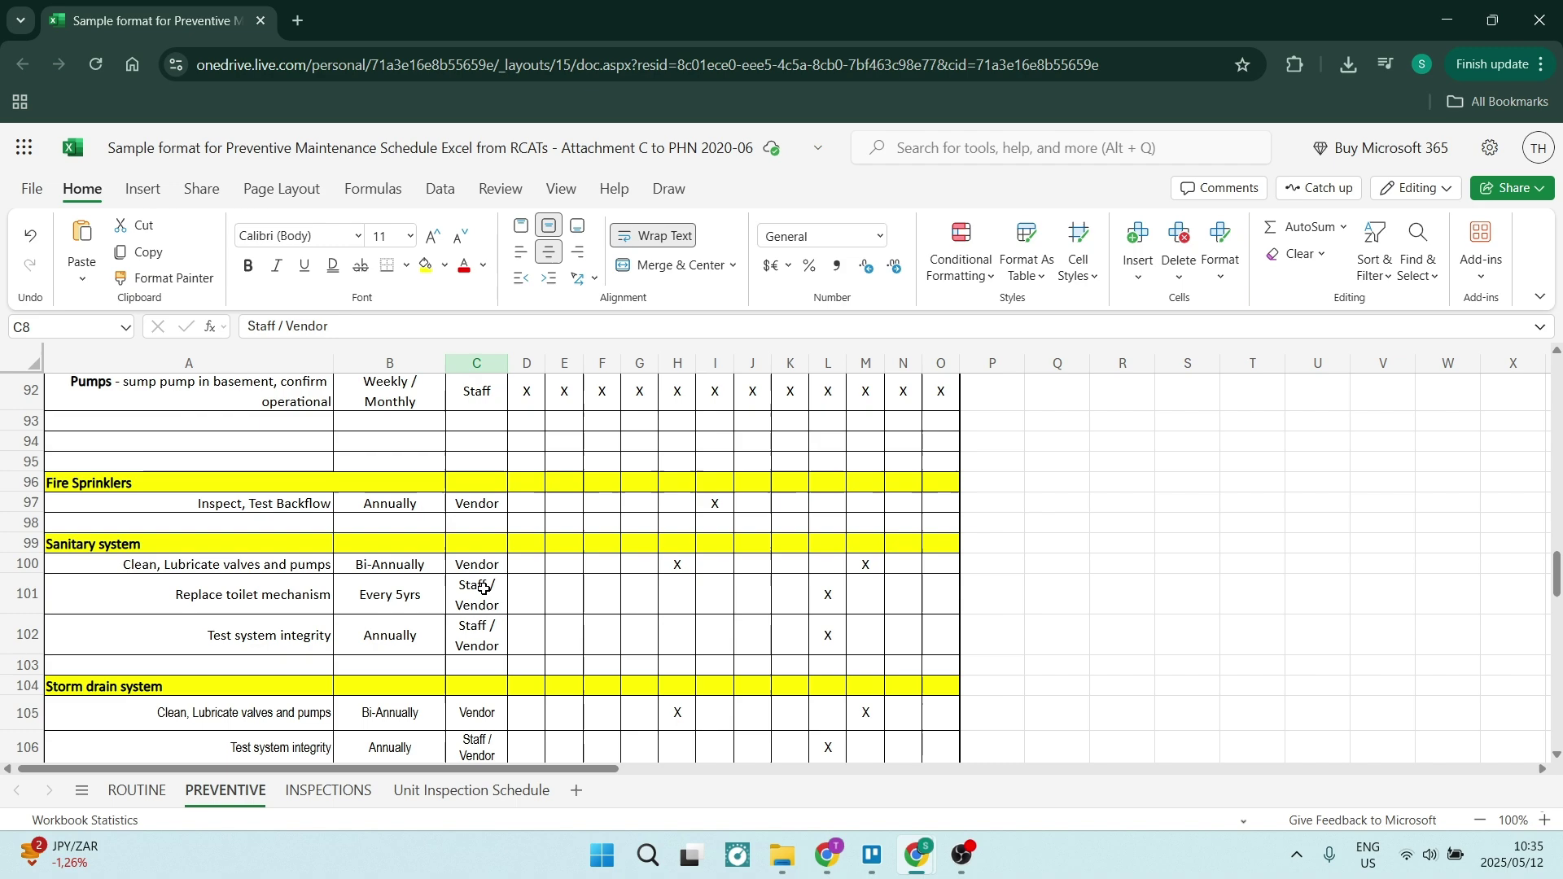
pyautogui.scroll(-3, 484, 588)
pyautogui.scroll(-2, 483, 587)
pyautogui.scroll(-2, 484, 588)
pyautogui.scroll(-2, 485, 586)
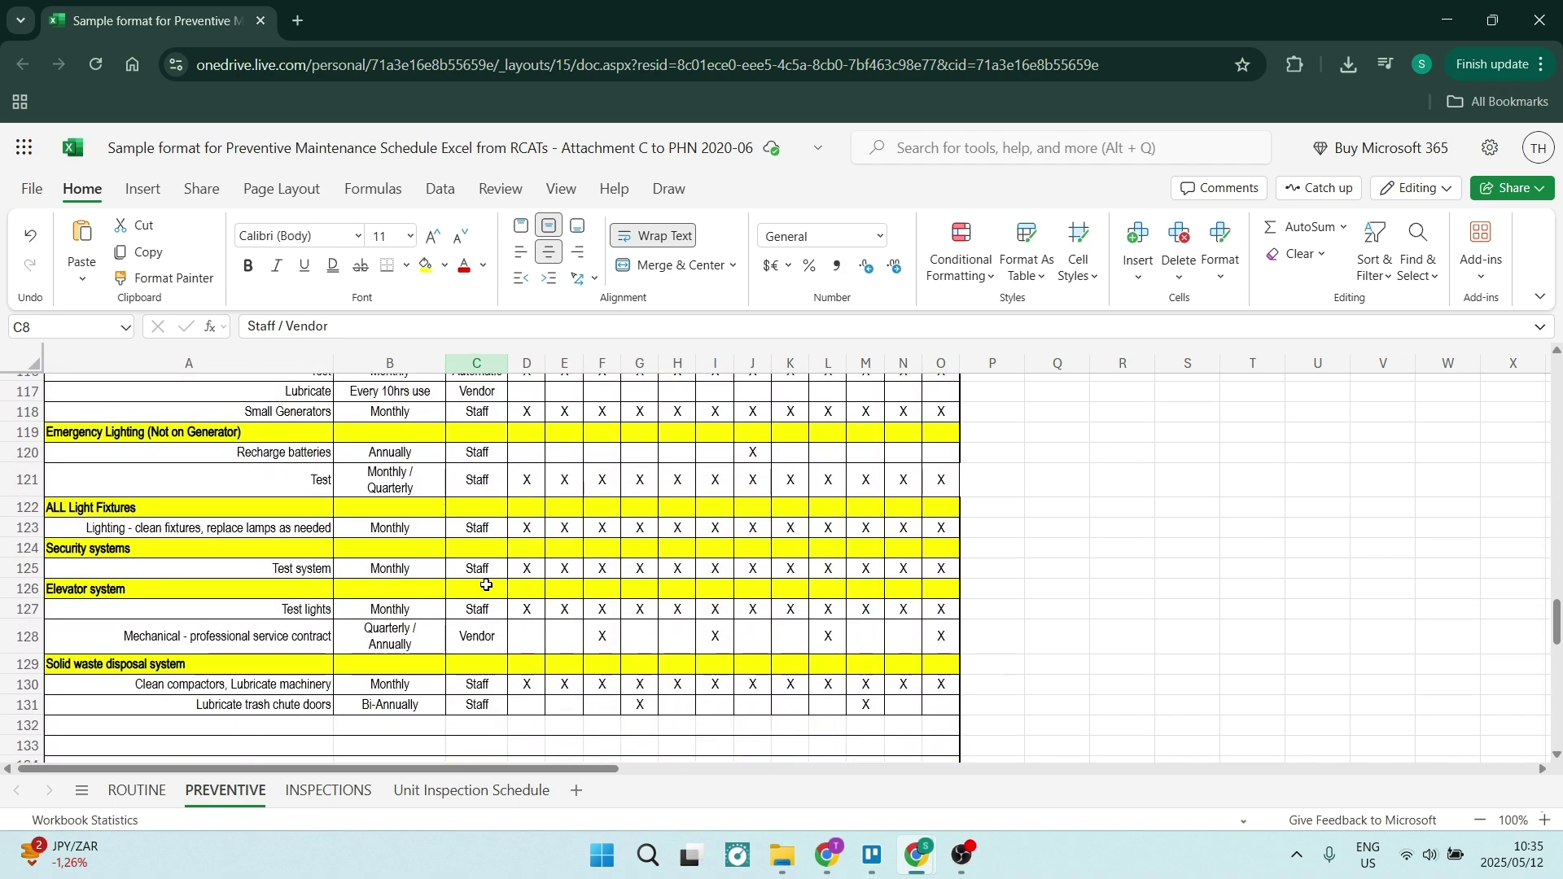
pyautogui.scroll(-3, 485, 585)
pyautogui.scroll(-3, 484, 586)
pyautogui.scroll(4, 477, 586)
pyautogui.scroll(2, 417, 586)
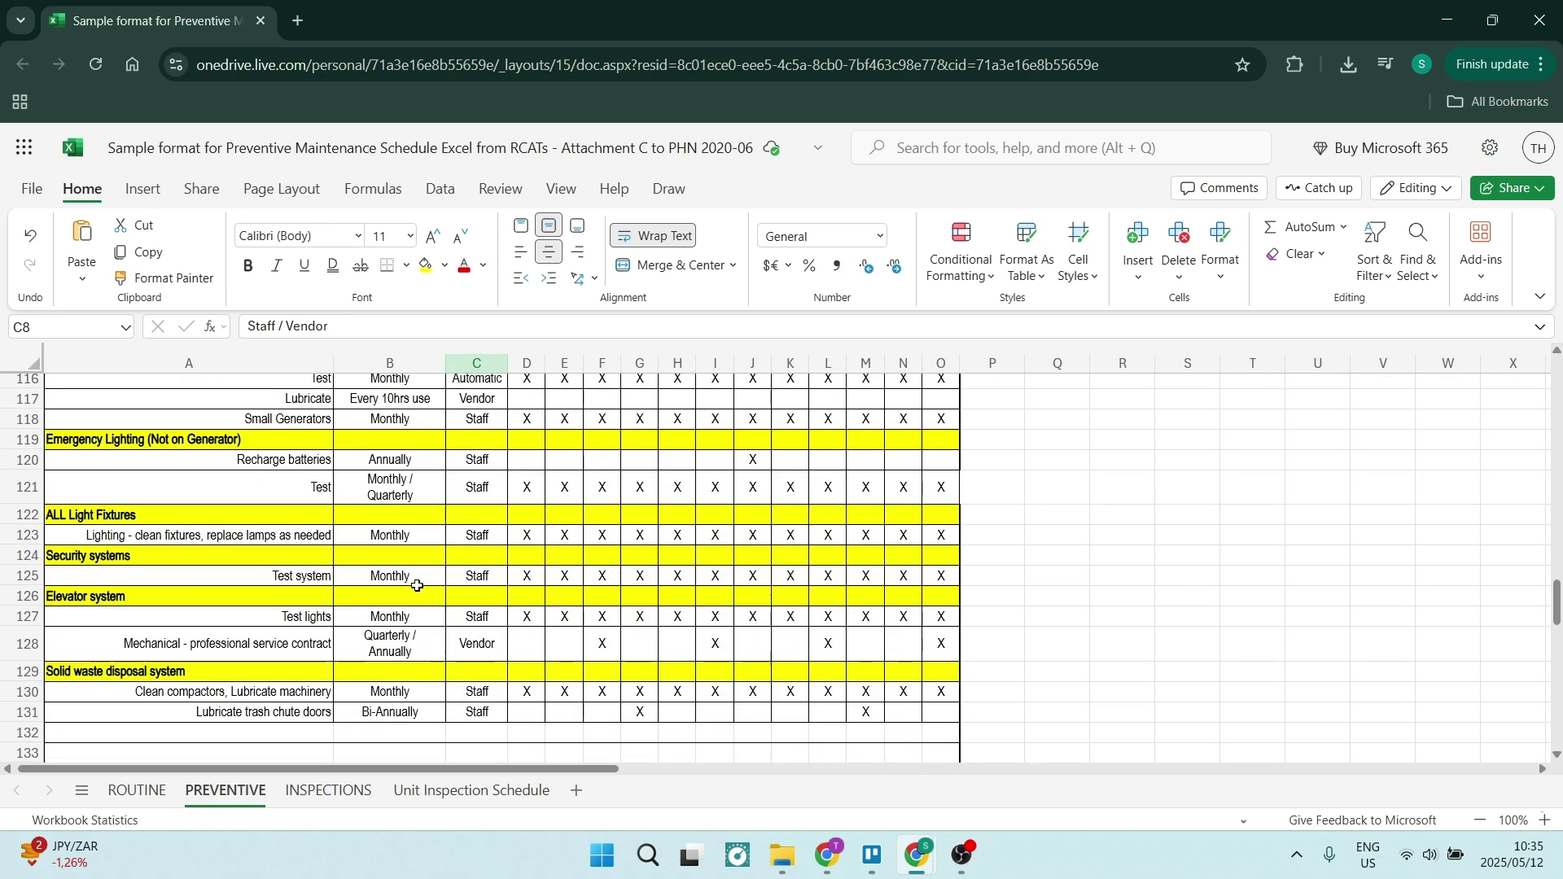
pyautogui.scroll(5, 416, 585)
pyautogui.scroll(4, 417, 584)
pyautogui.scroll(2, 409, 587)
pyautogui.scroll(3, 405, 592)
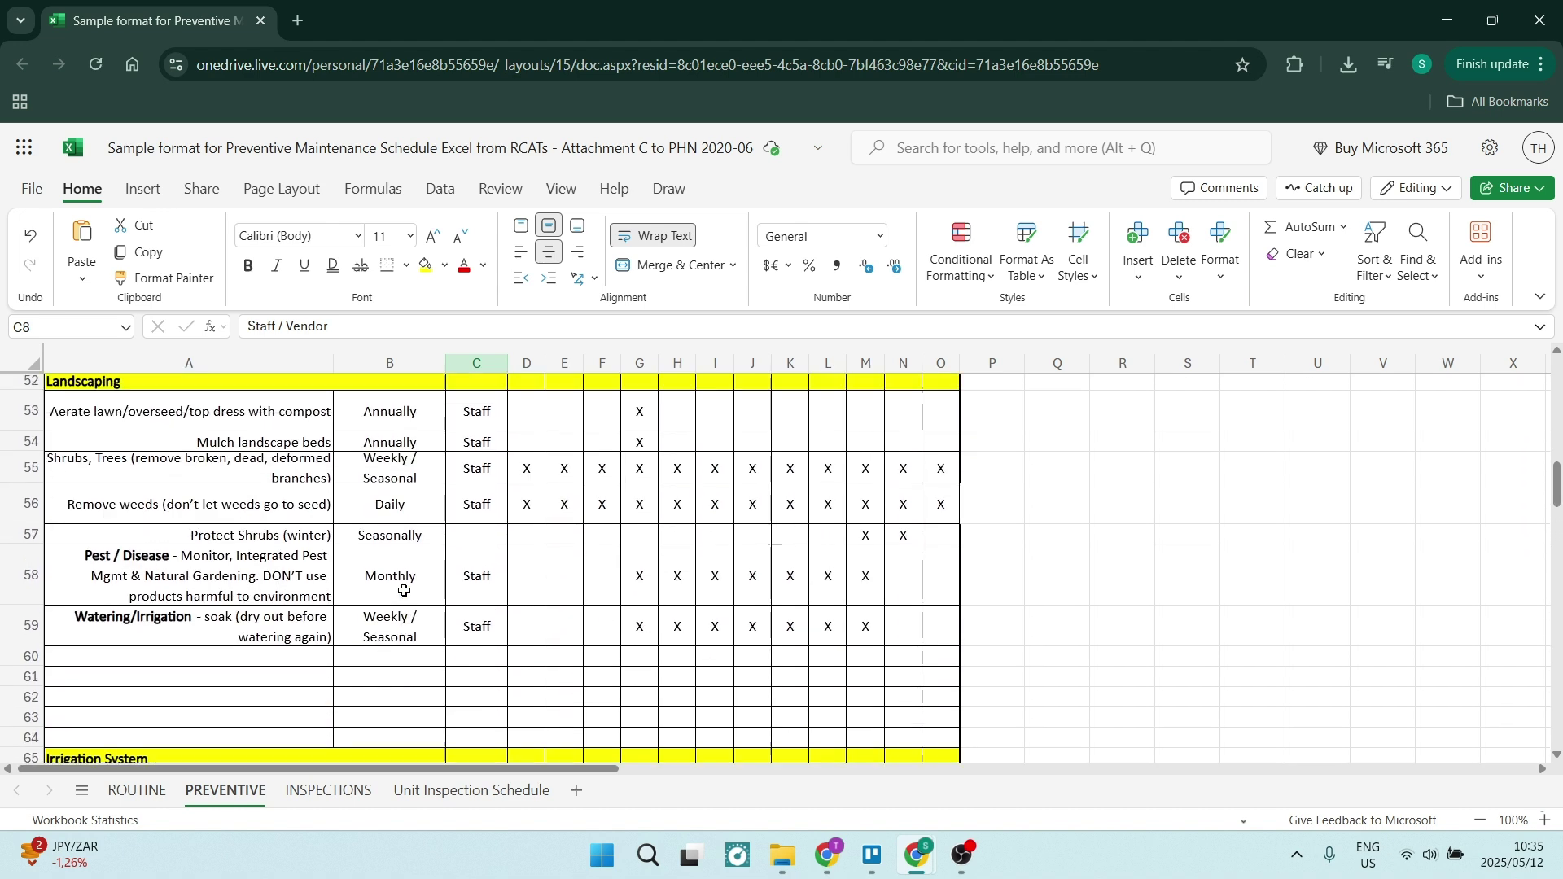
pyautogui.scroll(5, 403, 591)
pyautogui.scroll(4, 405, 591)
pyautogui.scroll(5, 397, 589)
pyautogui.scroll(2, 391, 587)
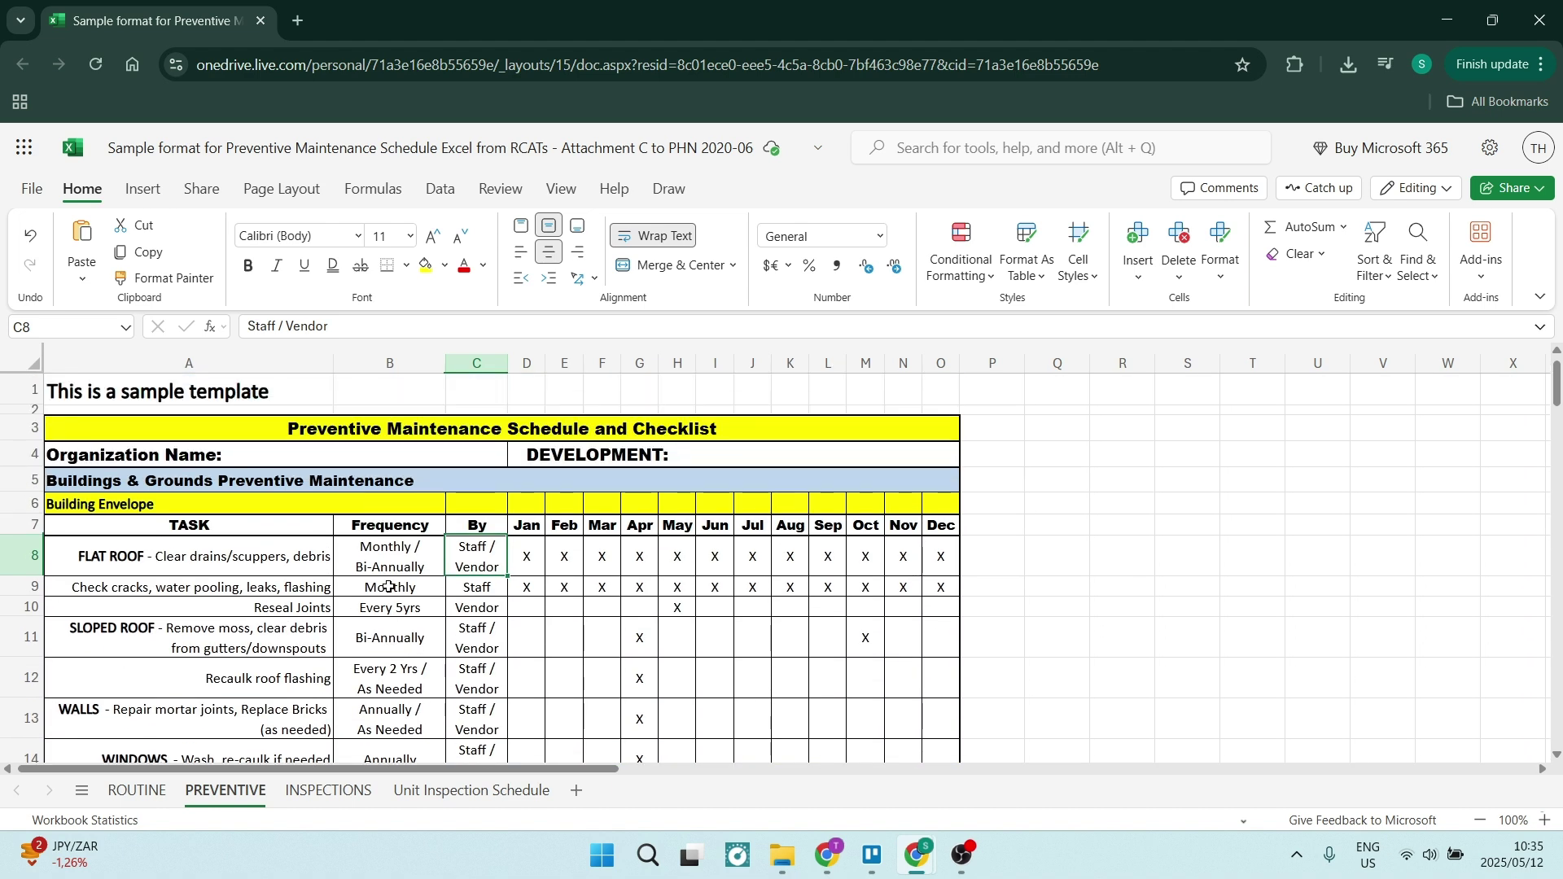